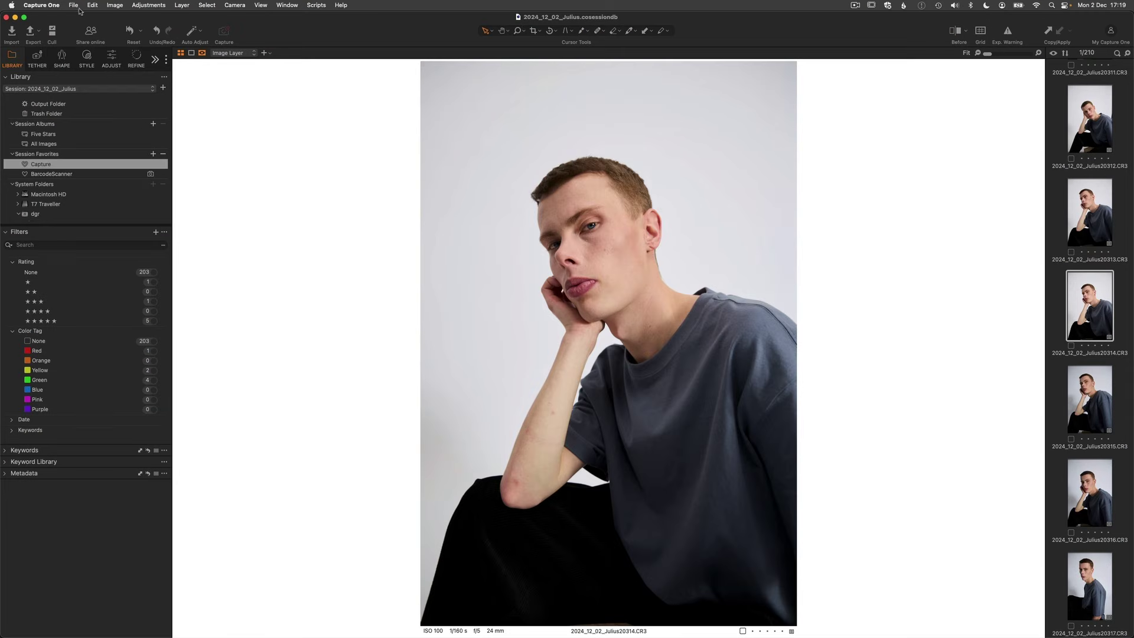
Start a new blank-template session named 2024_12_02_Sessions from the File menu
left_click(73, 5)
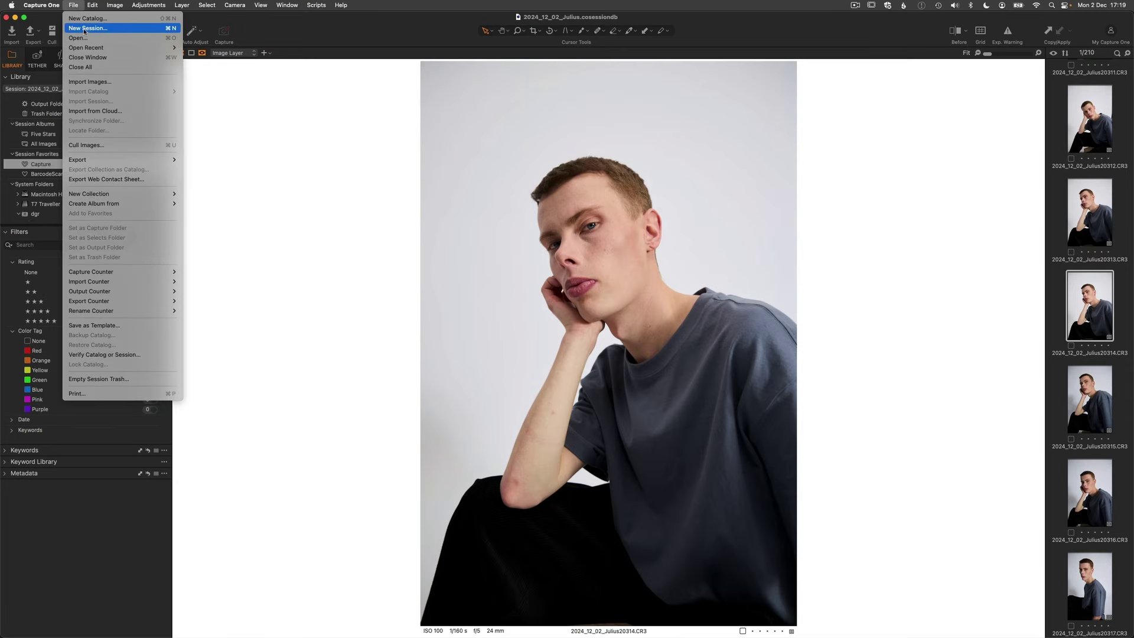
left_click(84, 28)
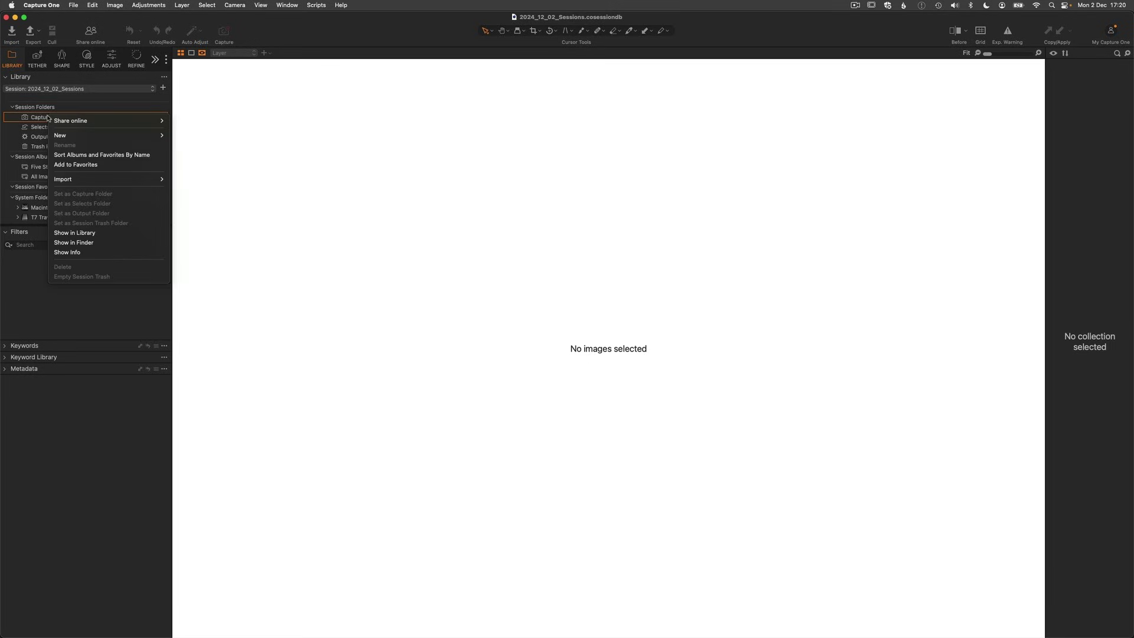
Show the session's Capture folder in Finder, then return to the empty 2024_12_02_Sessions session
left_click(94, 243)
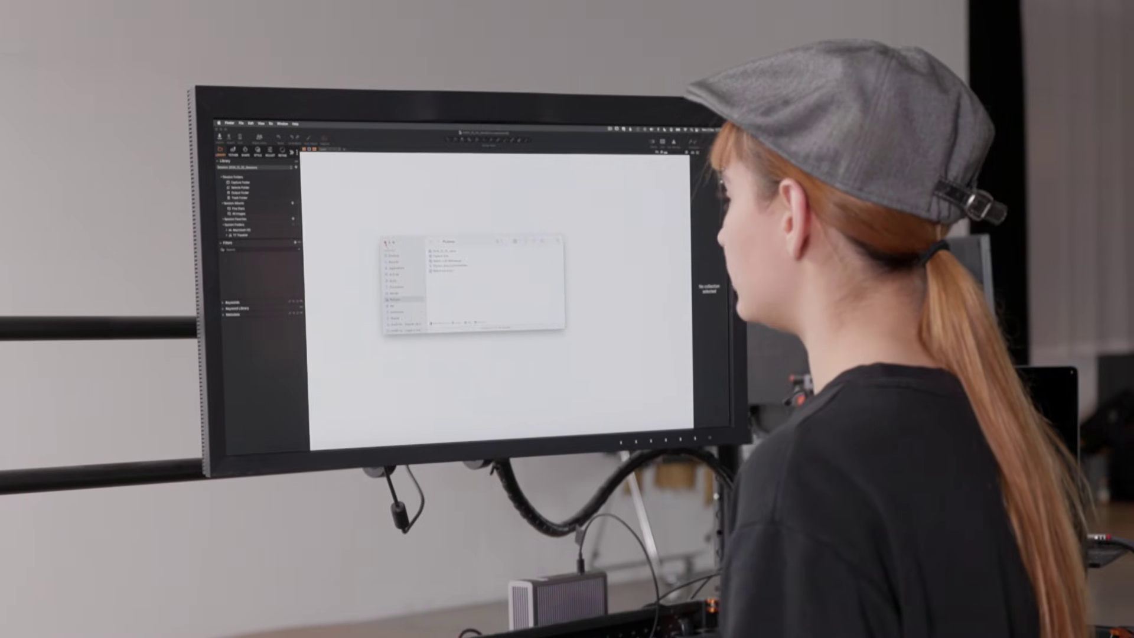
left_click(303, 204)
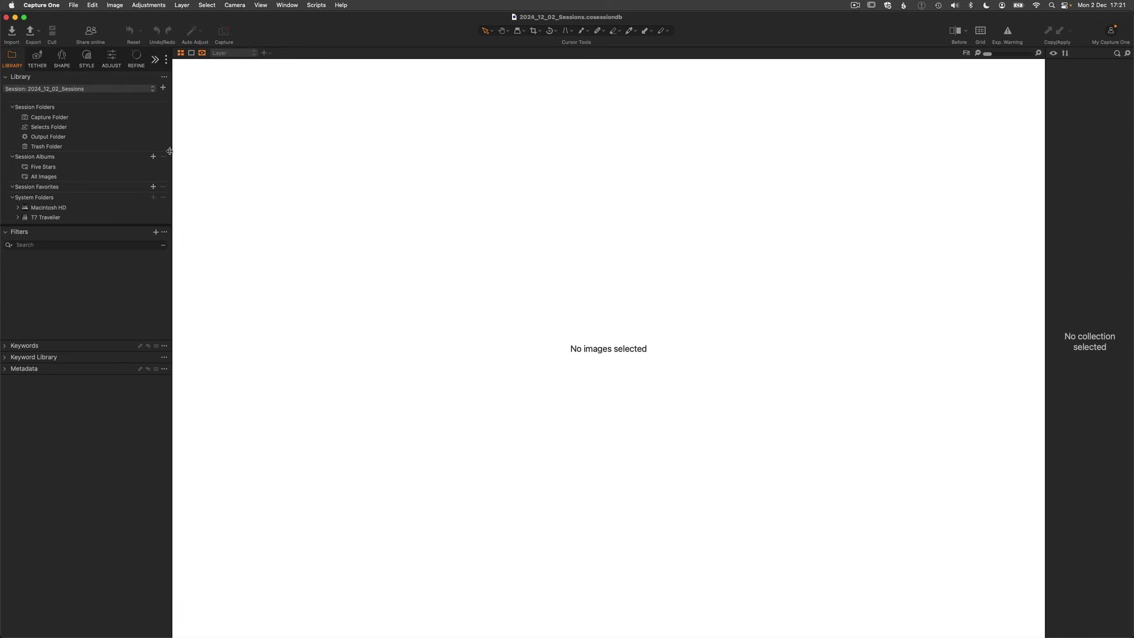
Switch to the Tether tools and shoot full-length captures from the Canon EOS R5m2
left_click(37, 59)
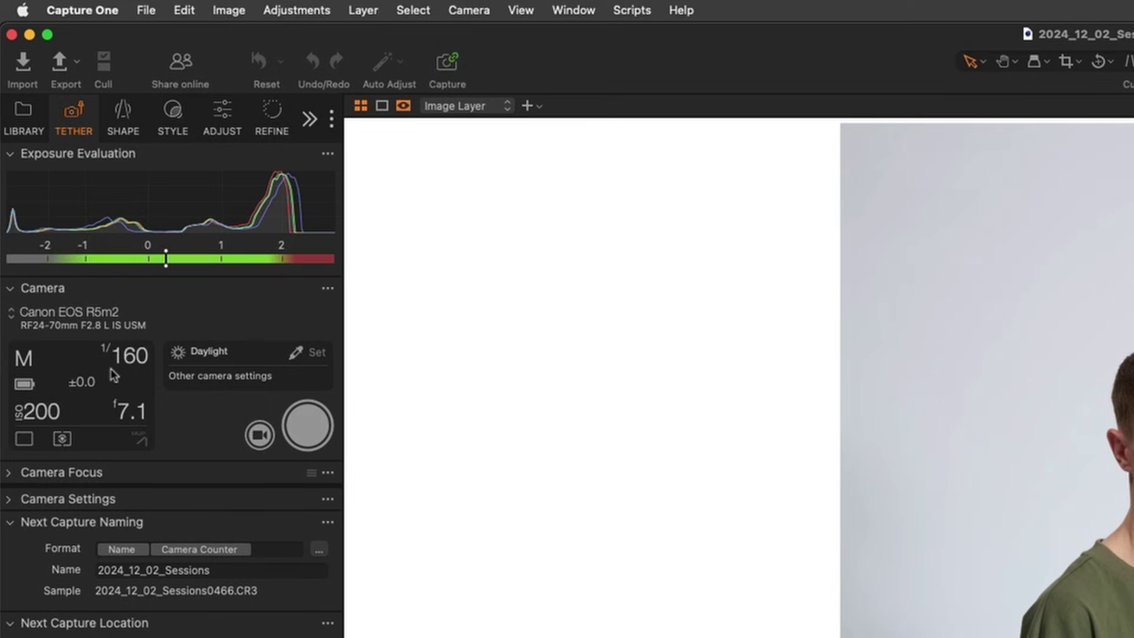
Set the tethered camera's aperture to f/10 and ISO to 400
left_click(132, 414)
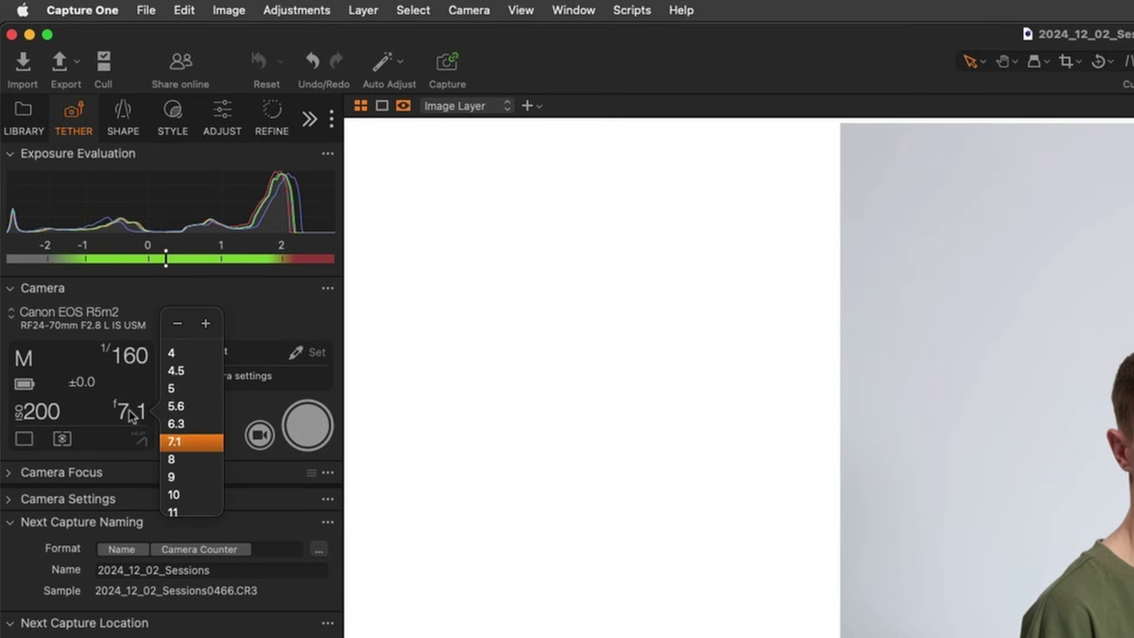
left_click(173, 495)
left_click(28, 417)
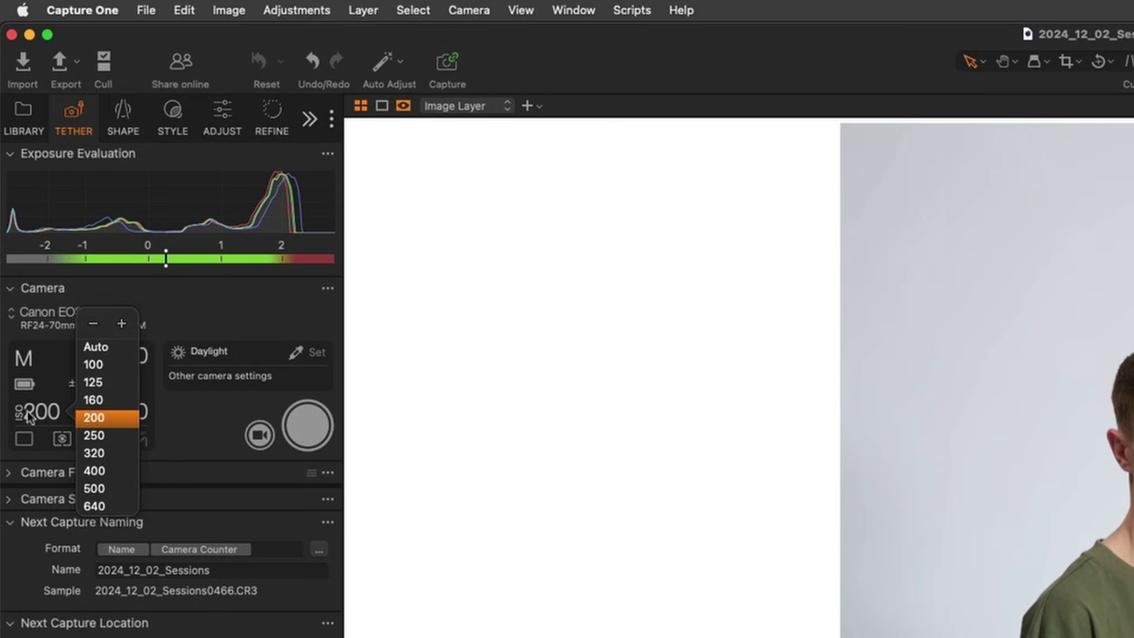
left_click(98, 470)
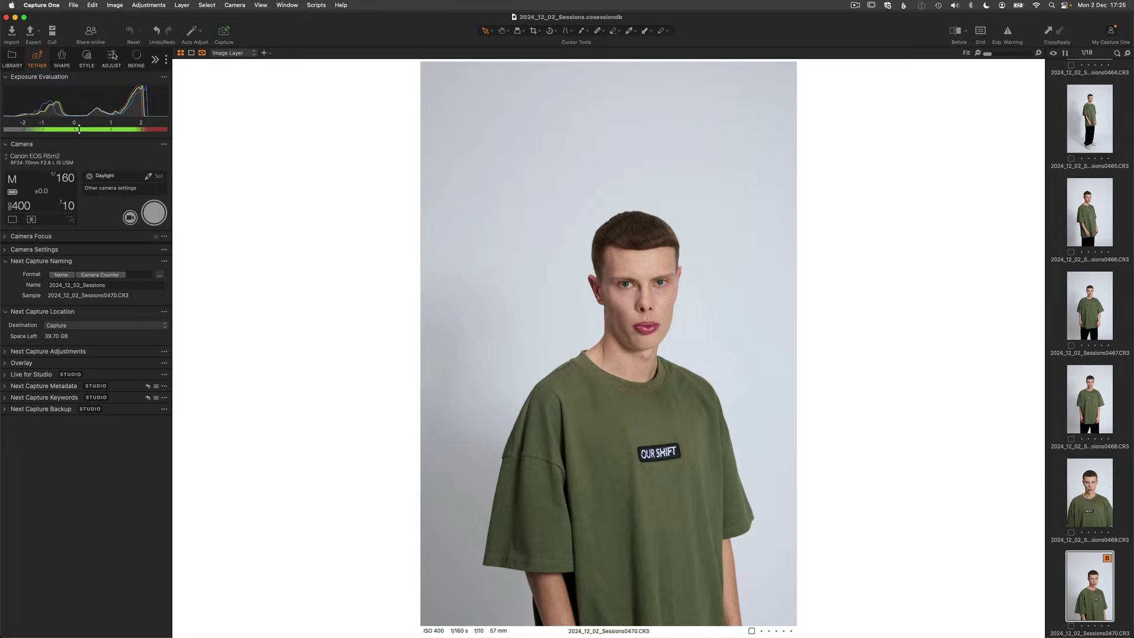
Expand the Color Balance 3-Way grading wheels in the Adjust tools
left_click(111, 55)
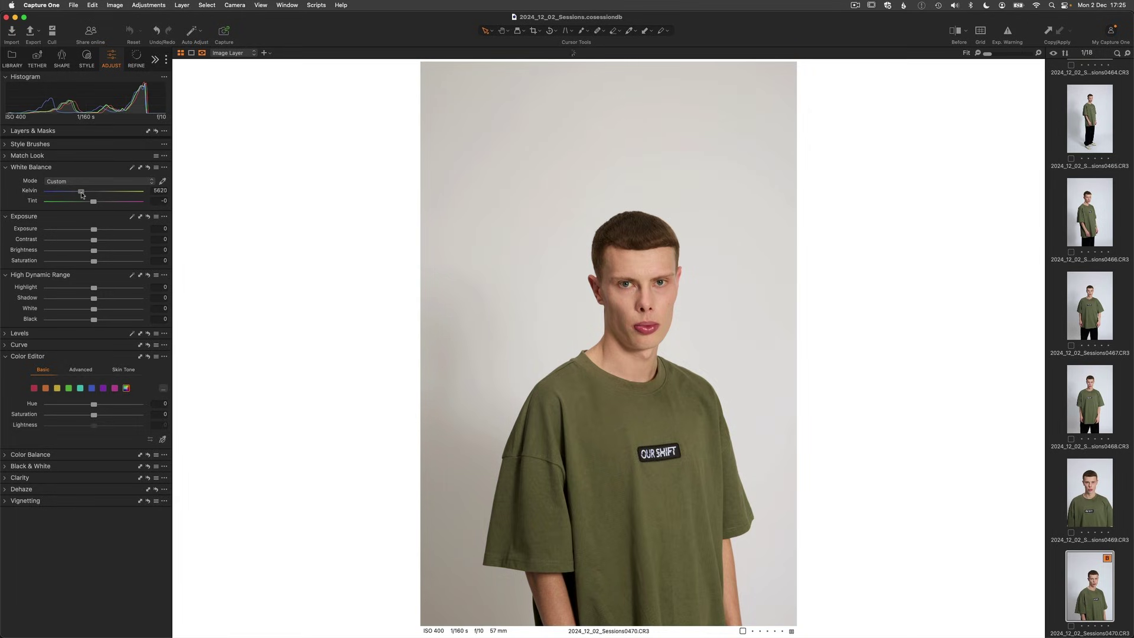
left_click(6, 454)
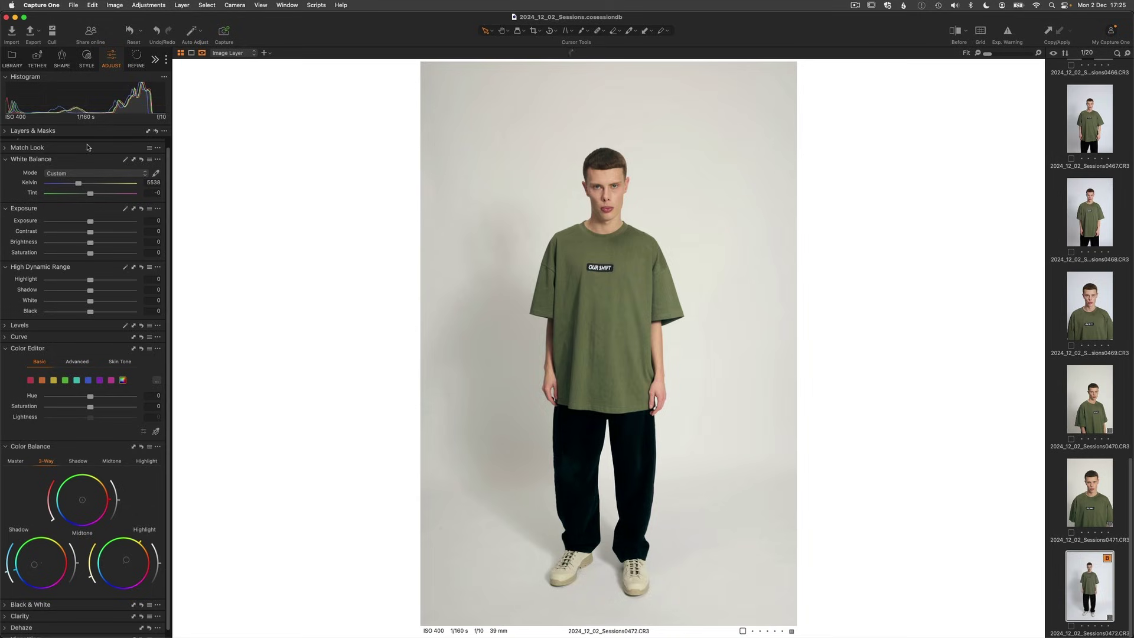
Return to the Tether tools and expand Next Capture Adjustments, set to Copy from Last
left_click(36, 59)
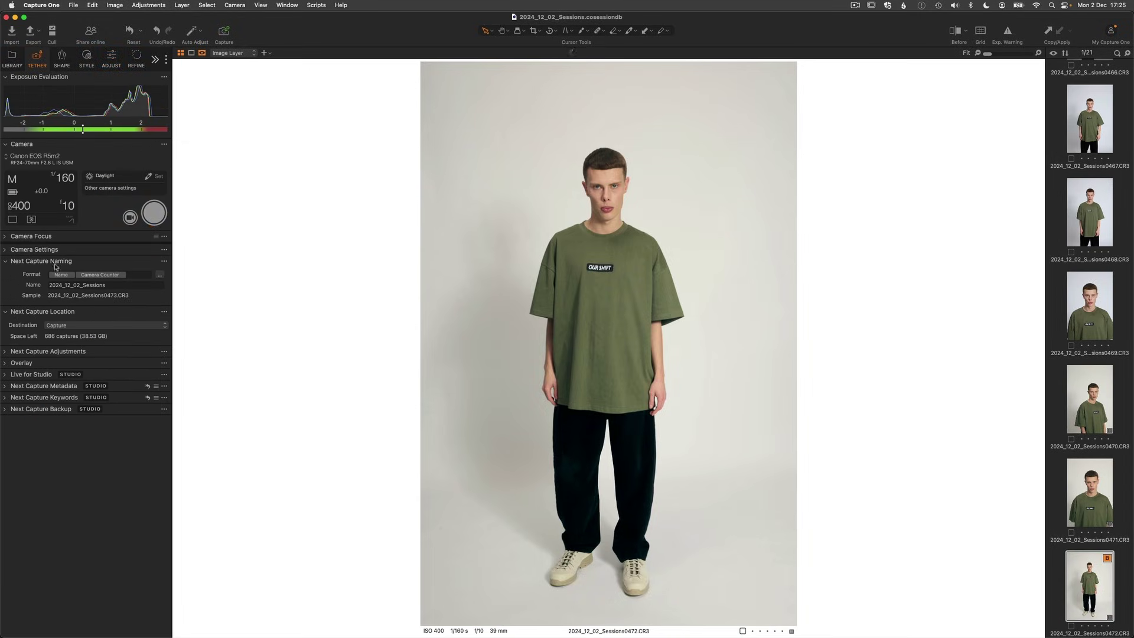
left_click(5, 352)
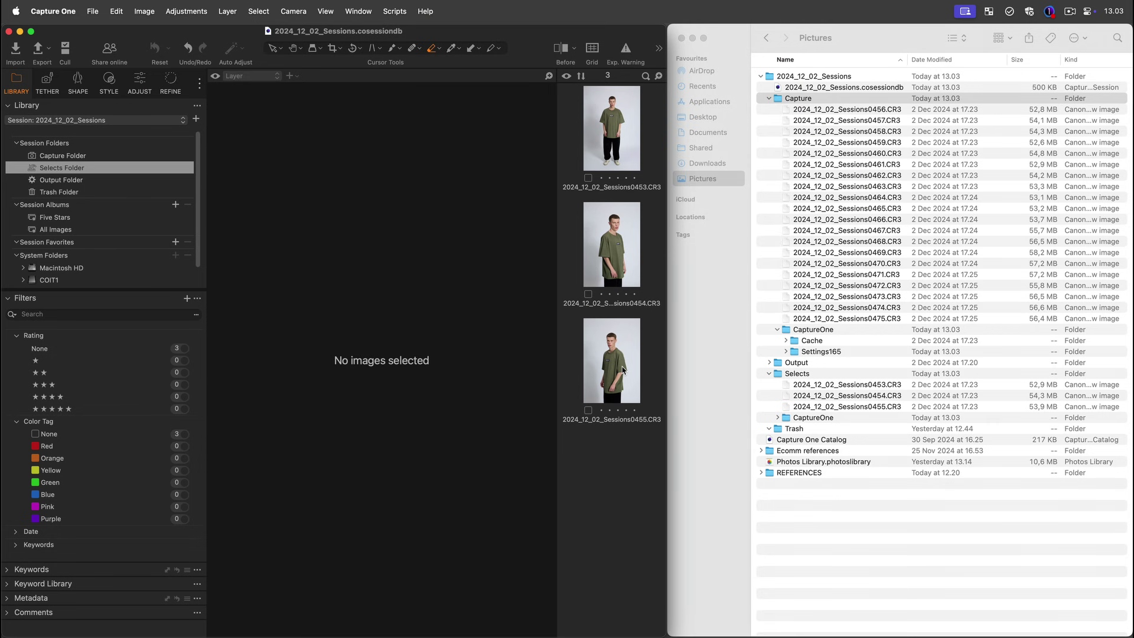
Drag 2024_12_02_Sessions0455.CR3 from the Selects folder onto the Trash folder
left_click_drag(620, 370, 105, 190)
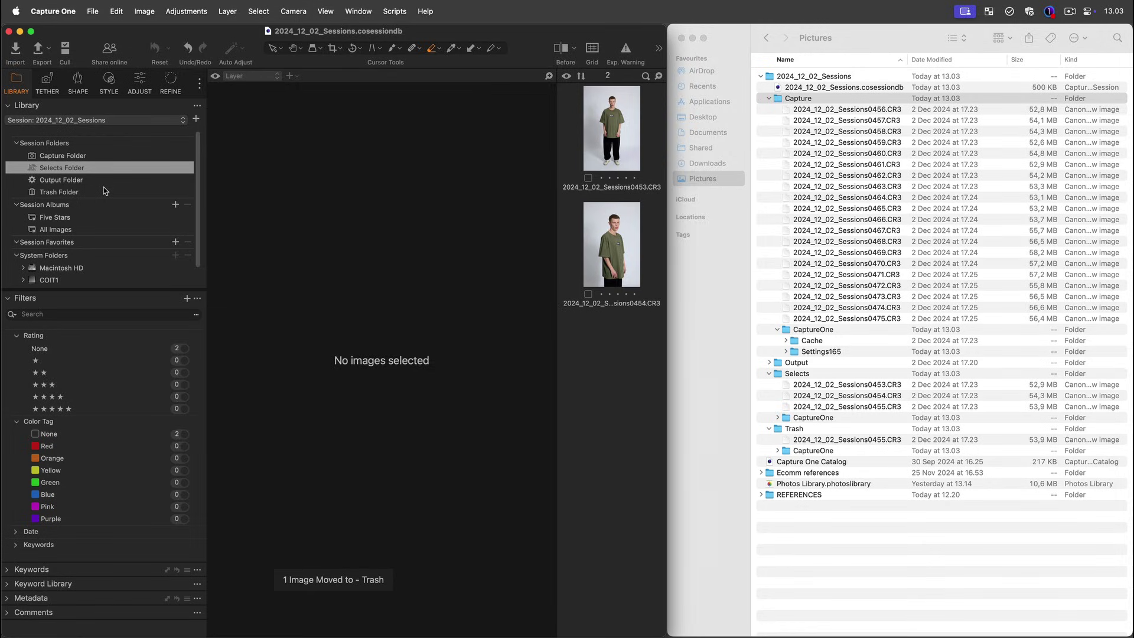
Name the new folder 'Reference shots' and add it to Capture One
type("ef")
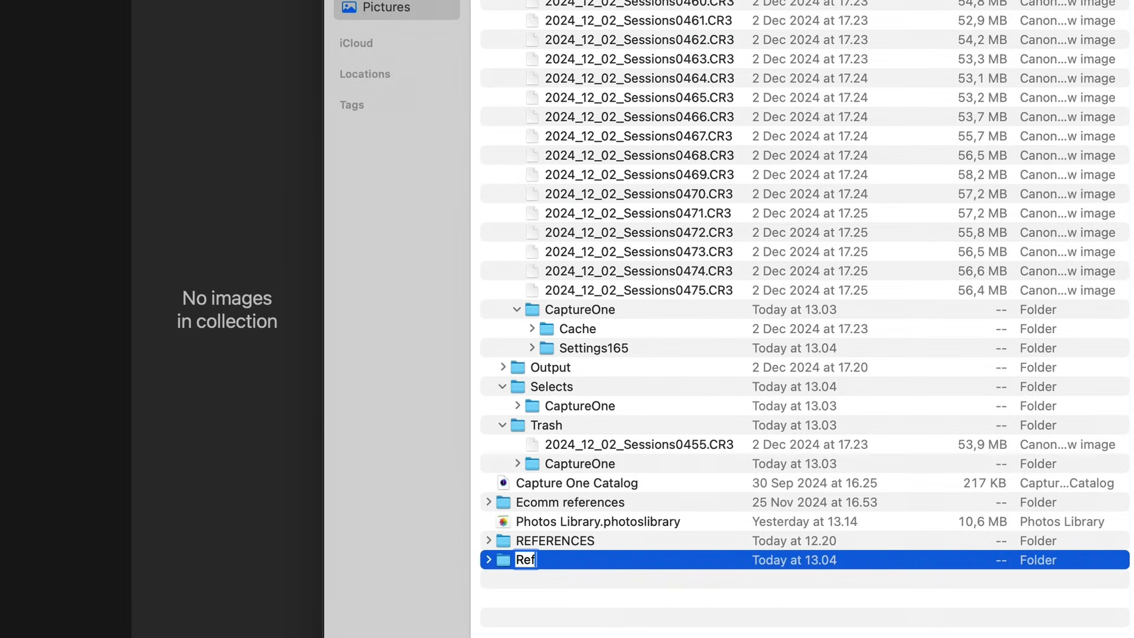
type("erence shots")
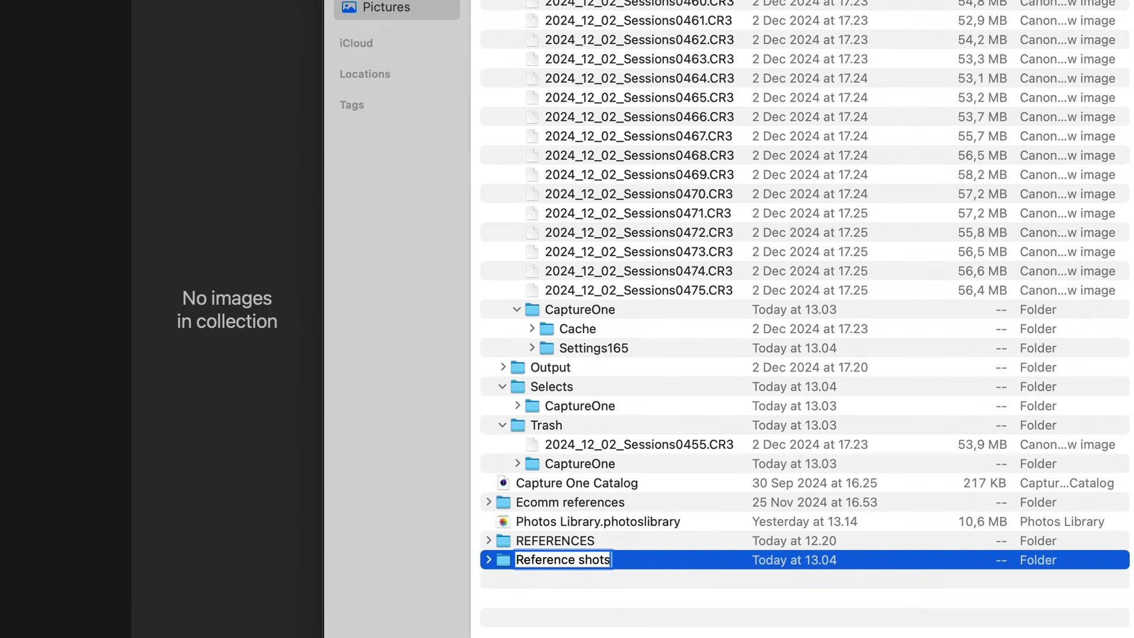
key("Return")
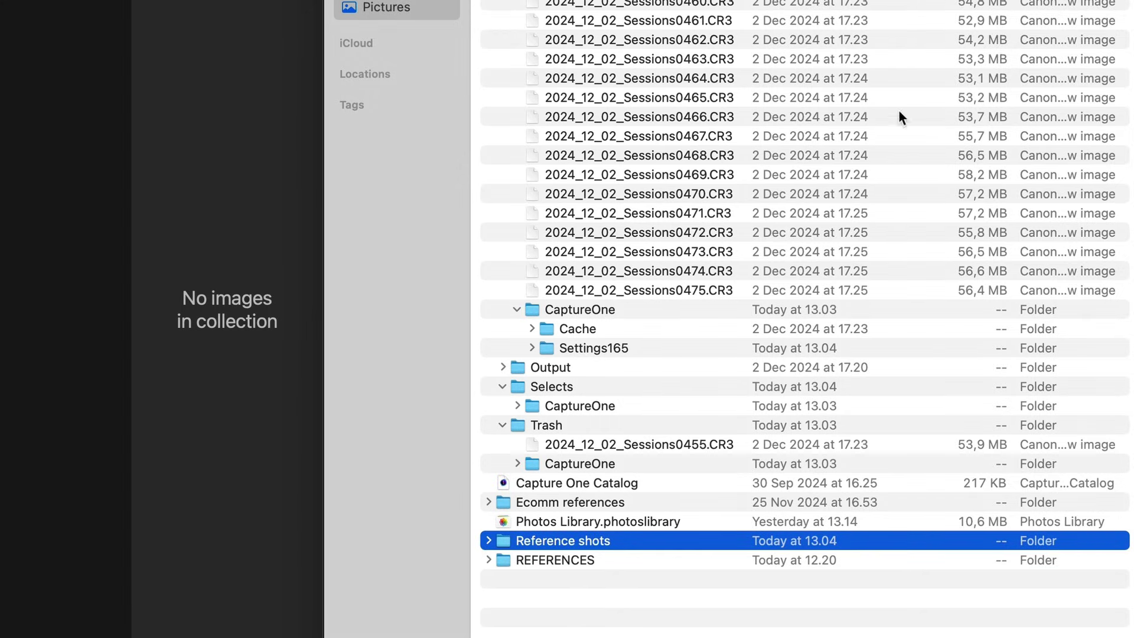
left_click_drag(510, 542, 532, 0)
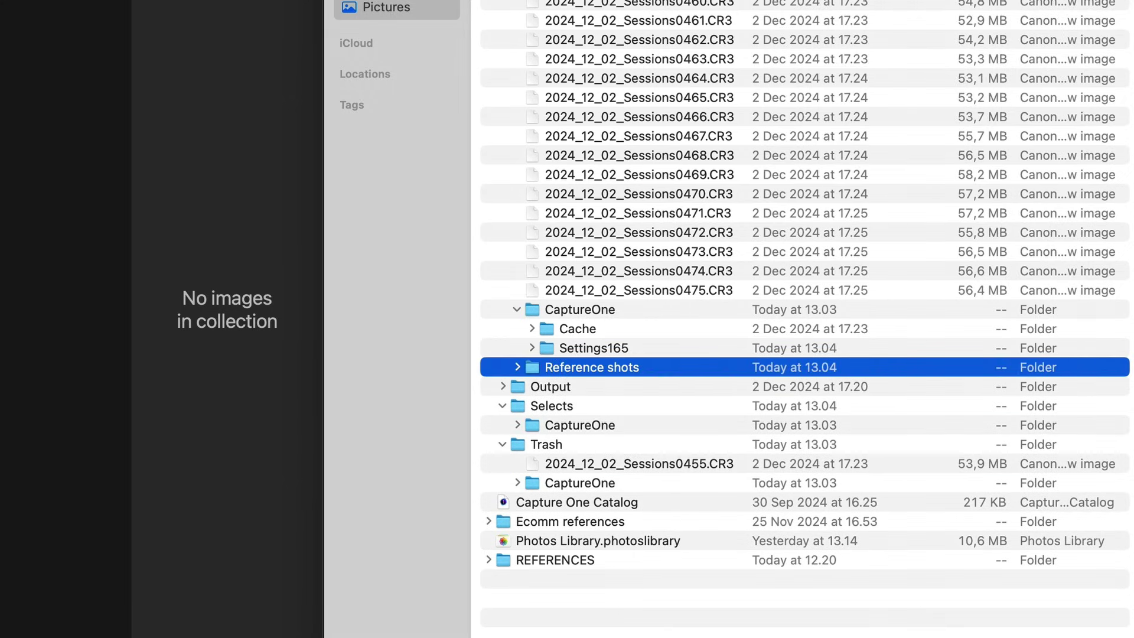
Expand Reference shots and REFERENCES, then select the five JPG files inside REFERENCES
left_click(517, 366)
left_click(489, 560)
left_click_drag(612, 637, 573, 589)
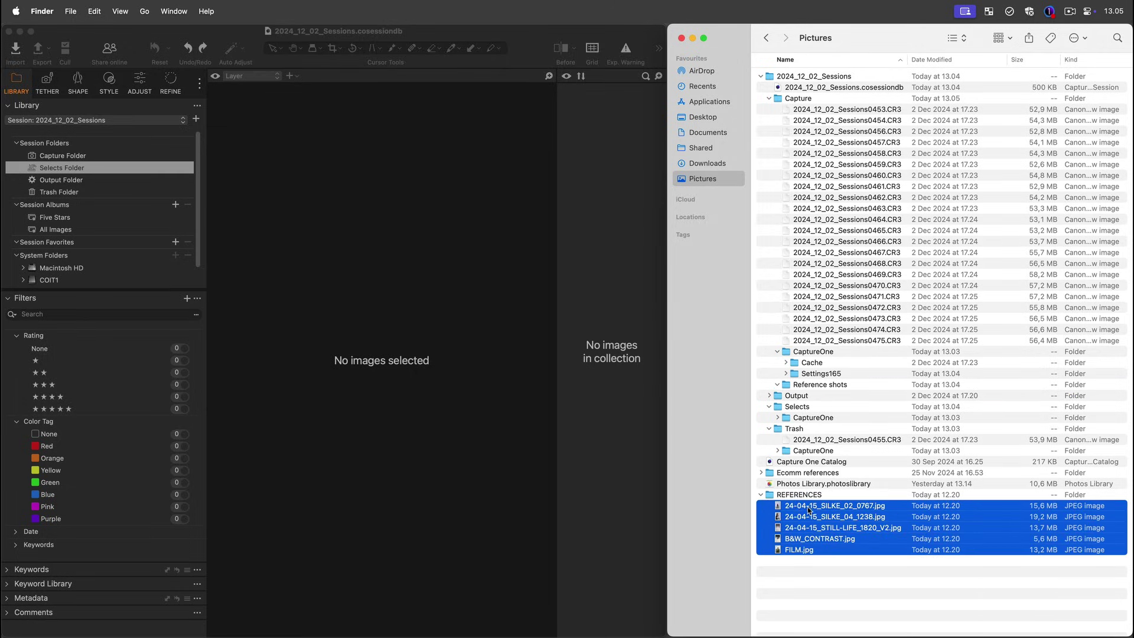
Move the five reference JPGs into Reference shots, view that favorite, and drag Look2 to Session Favorites
left_click_drag(808, 510, 150, 253)
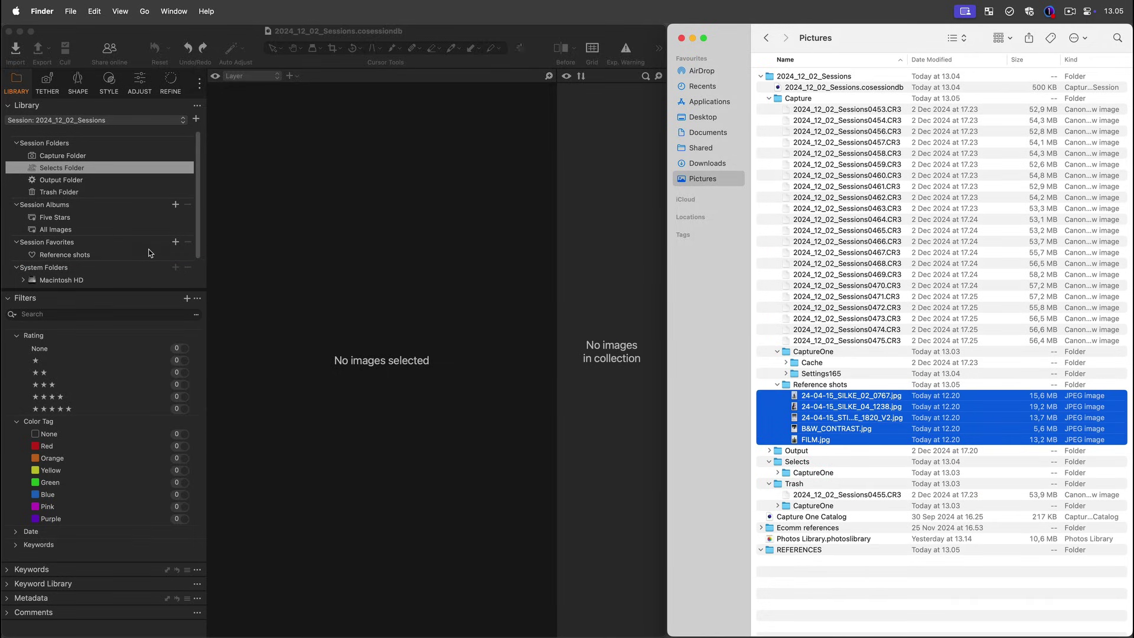
left_click(77, 254)
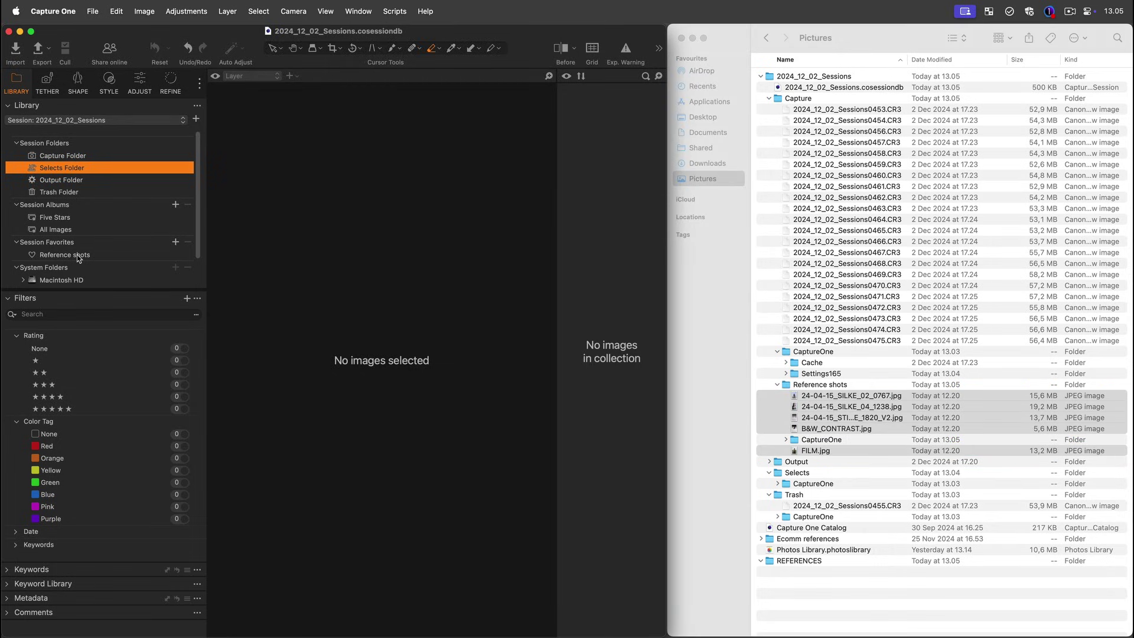
left_click(76, 254)
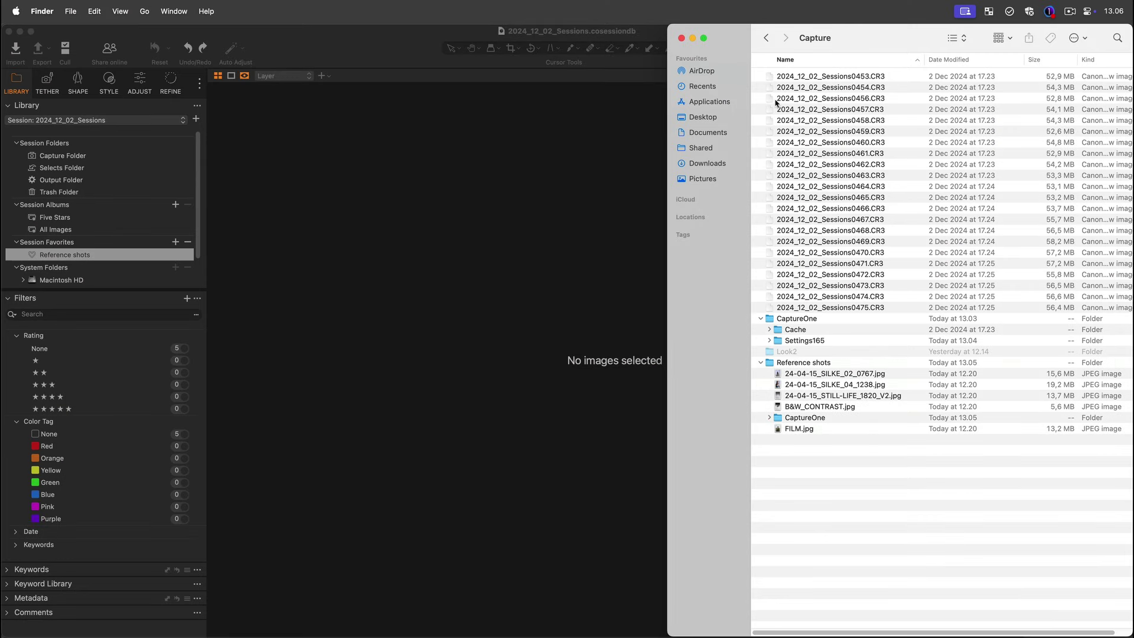
left_click_drag(784, 353, 96, 258)
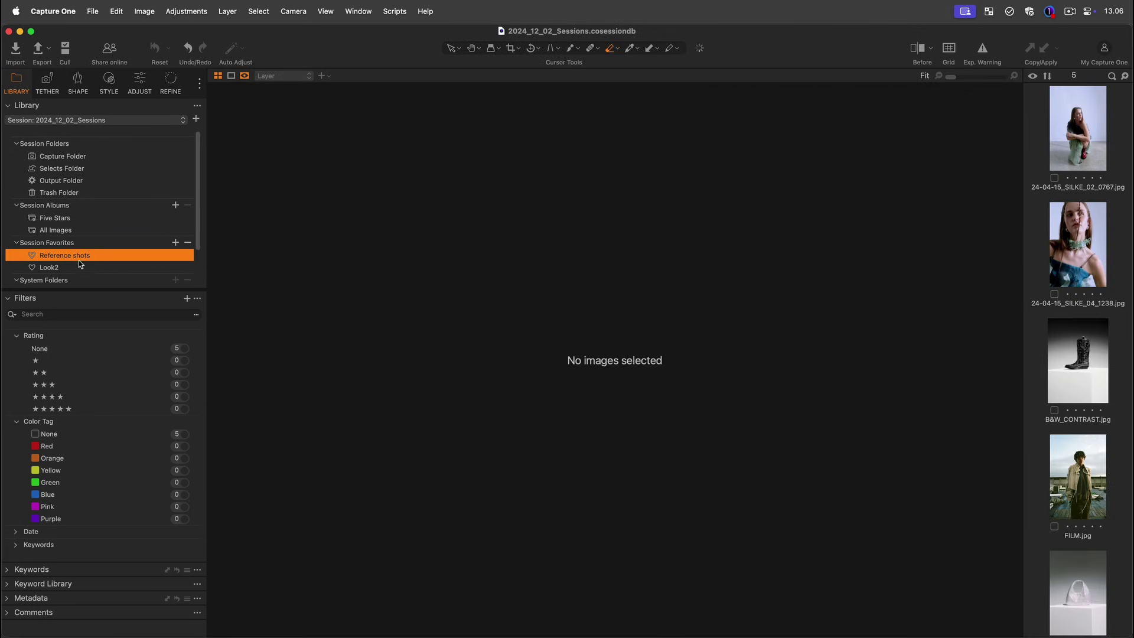
Set the Look2 favorite as the capture folder and preview new shots 0481 and 0482
left_click(97, 268)
right_click(97, 268)
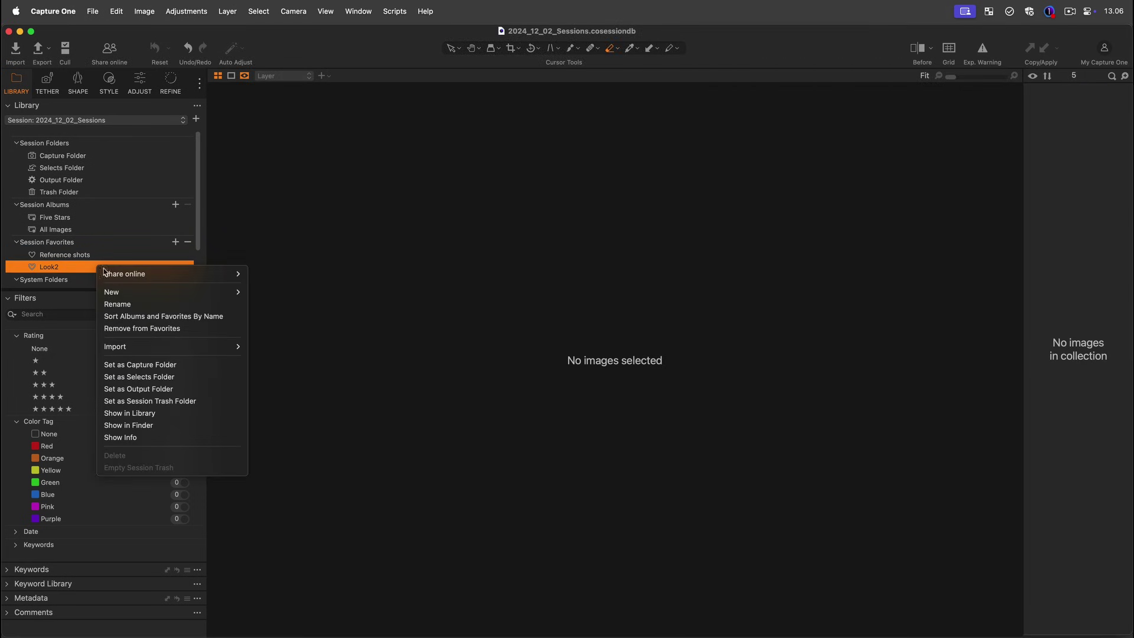
left_click(192, 364)
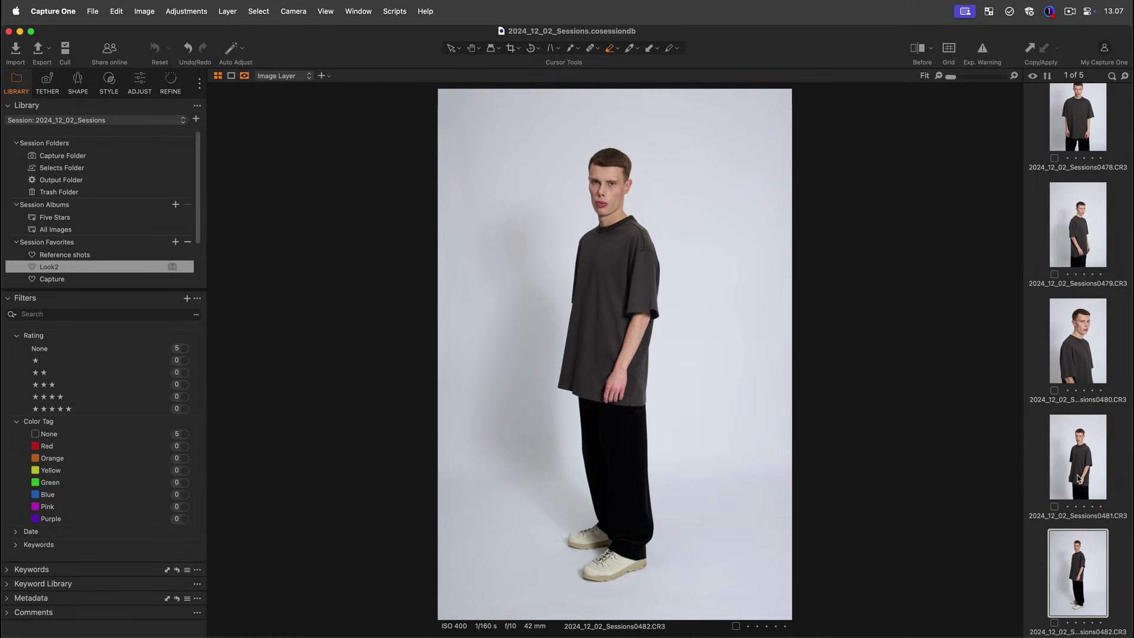
left_click(1078, 477)
left_click(1076, 571)
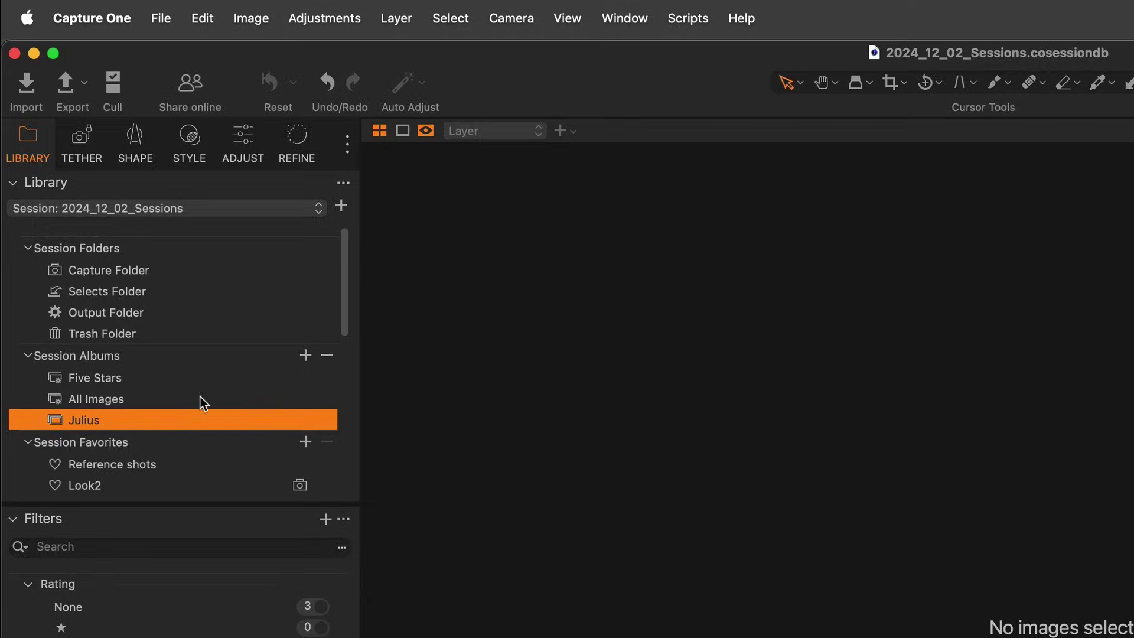
Add a smart album named 'Green tags' under Session Albums with a Color Tag rule
left_click(301, 355)
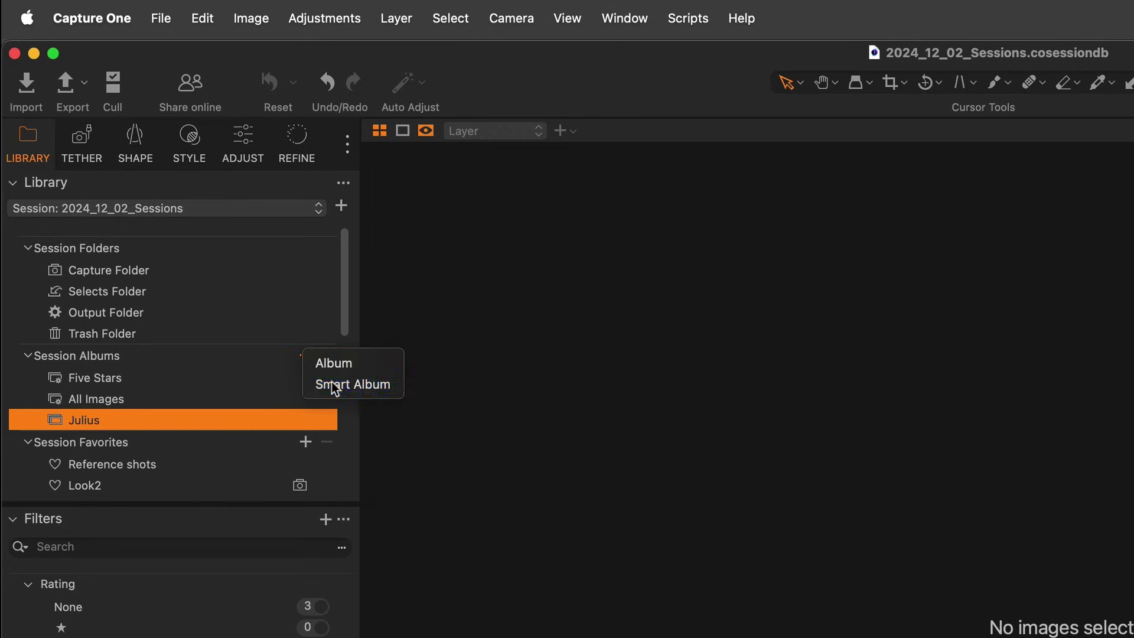
left_click(331, 384)
type("Green tags")
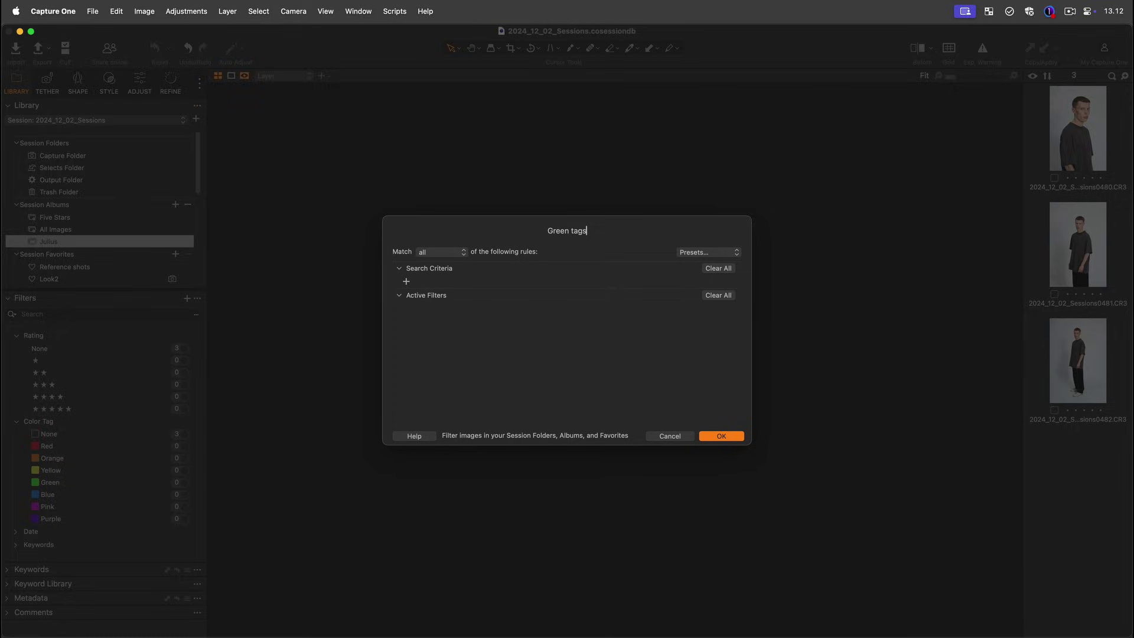
left_click(406, 281)
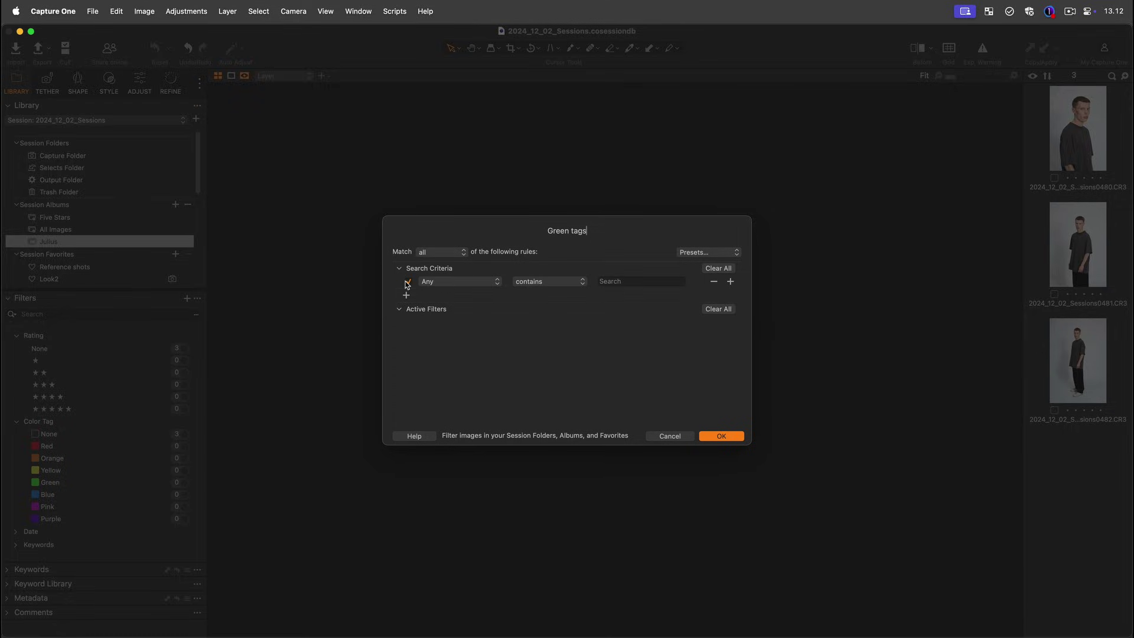
left_click(438, 283)
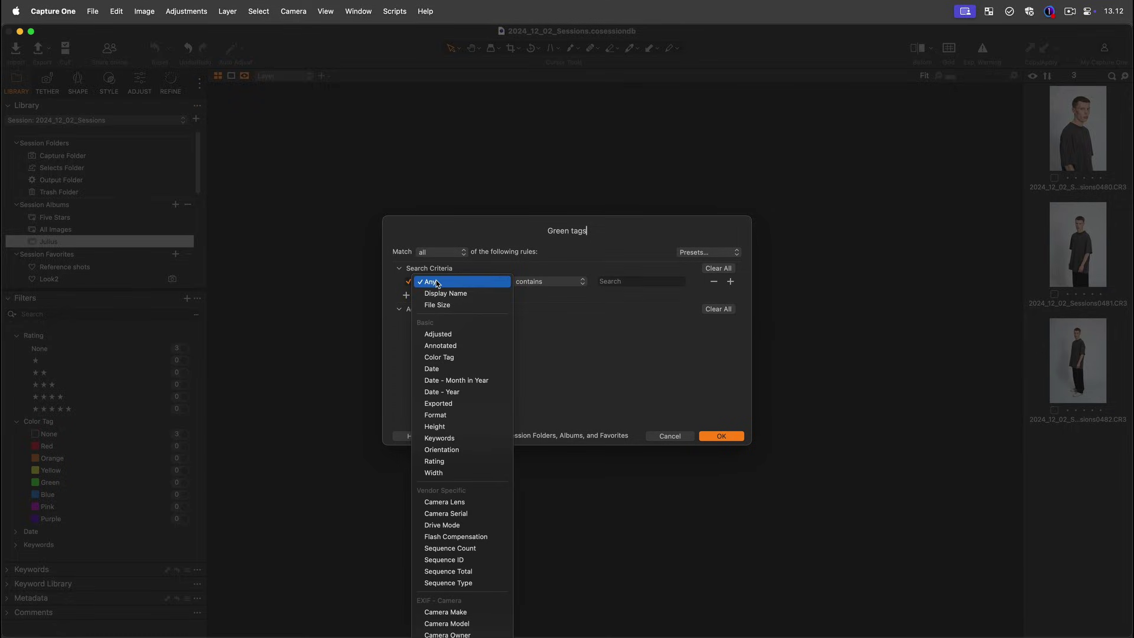
left_click(439, 357)
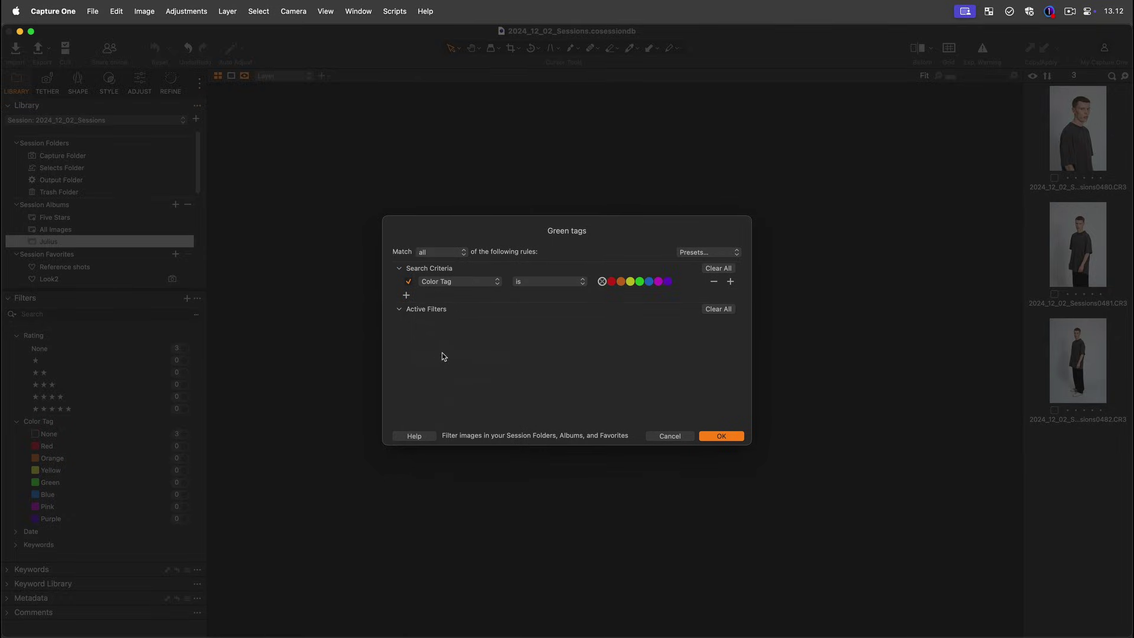
left_click(720, 437)
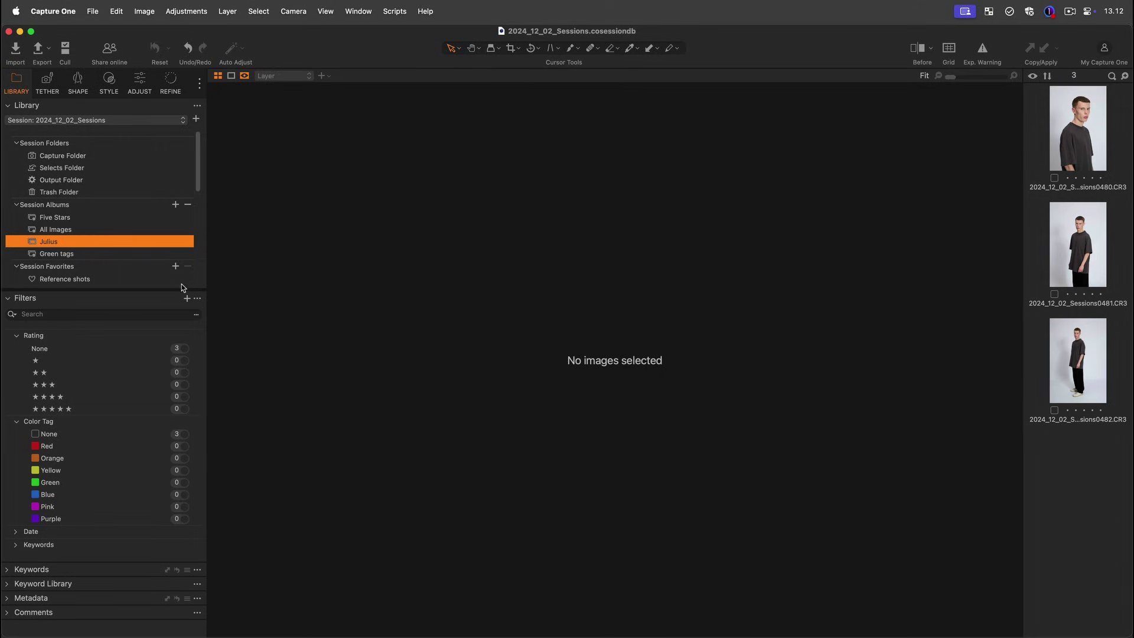
Open the Green tags album to view the green-tagged shots 0456, 0469 and 0475
left_click(85, 254)
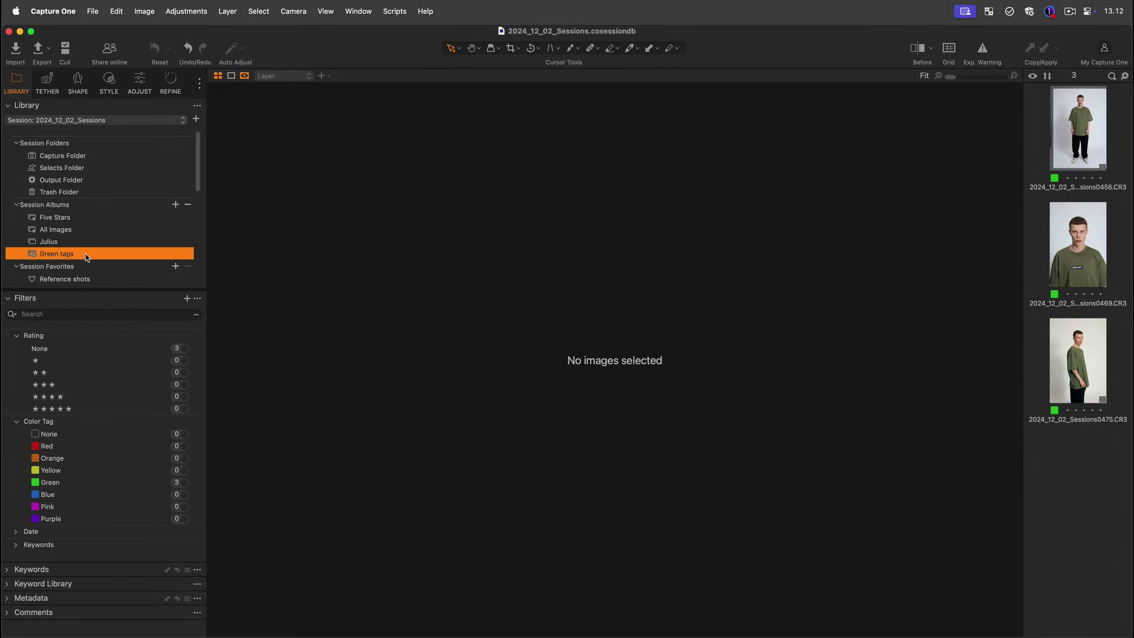